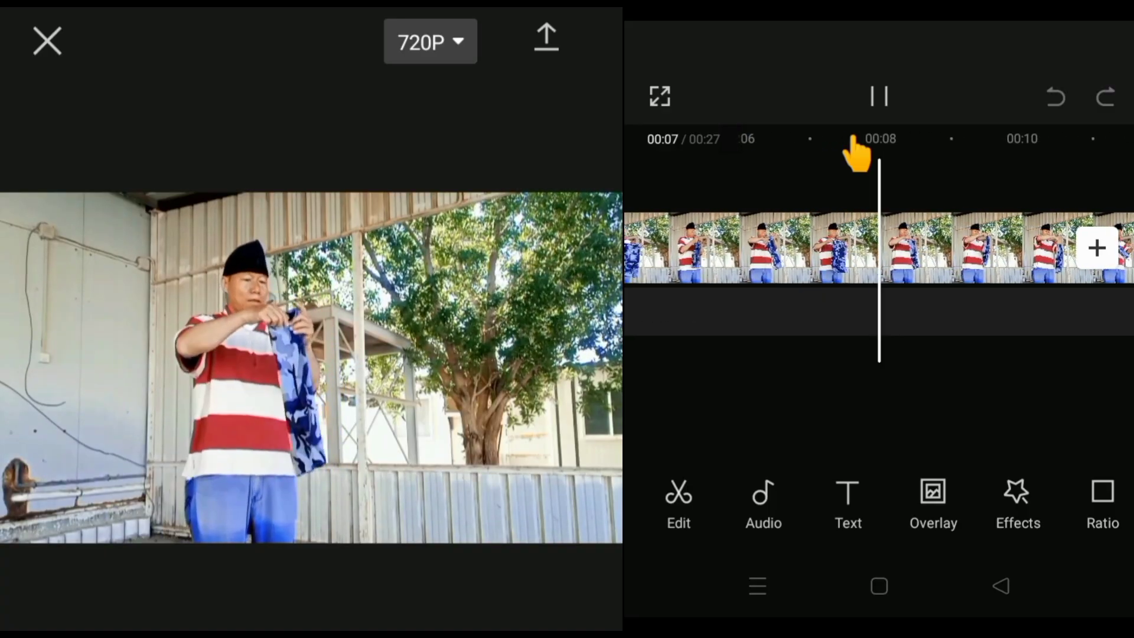
Split the main video clip at the ten-second mark where the cloth is held up.
key("space")
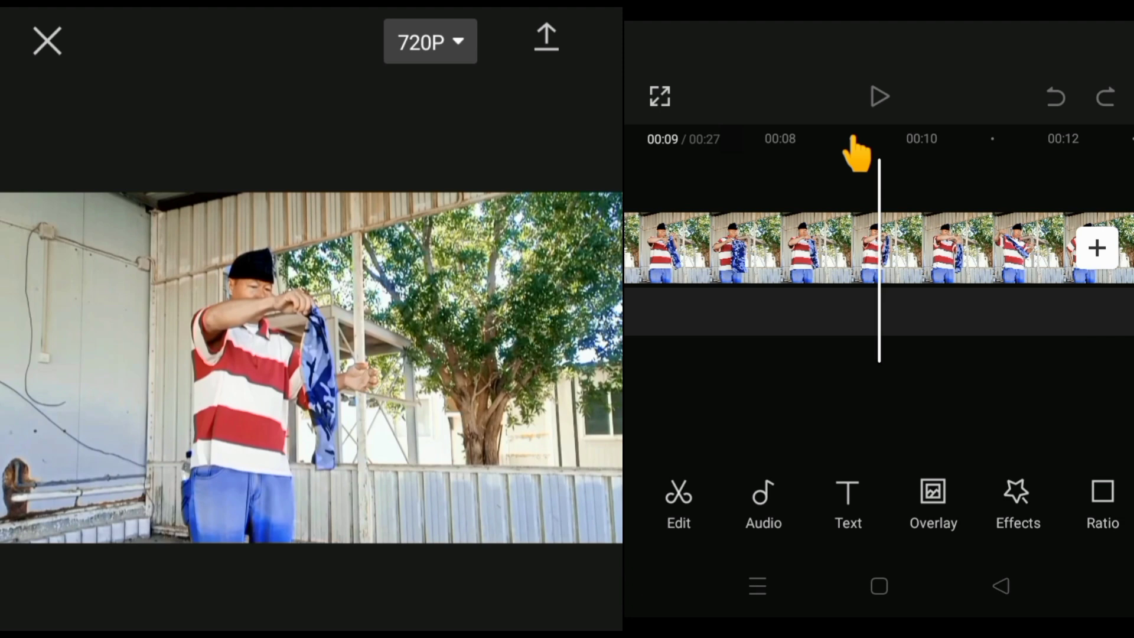
key("space")
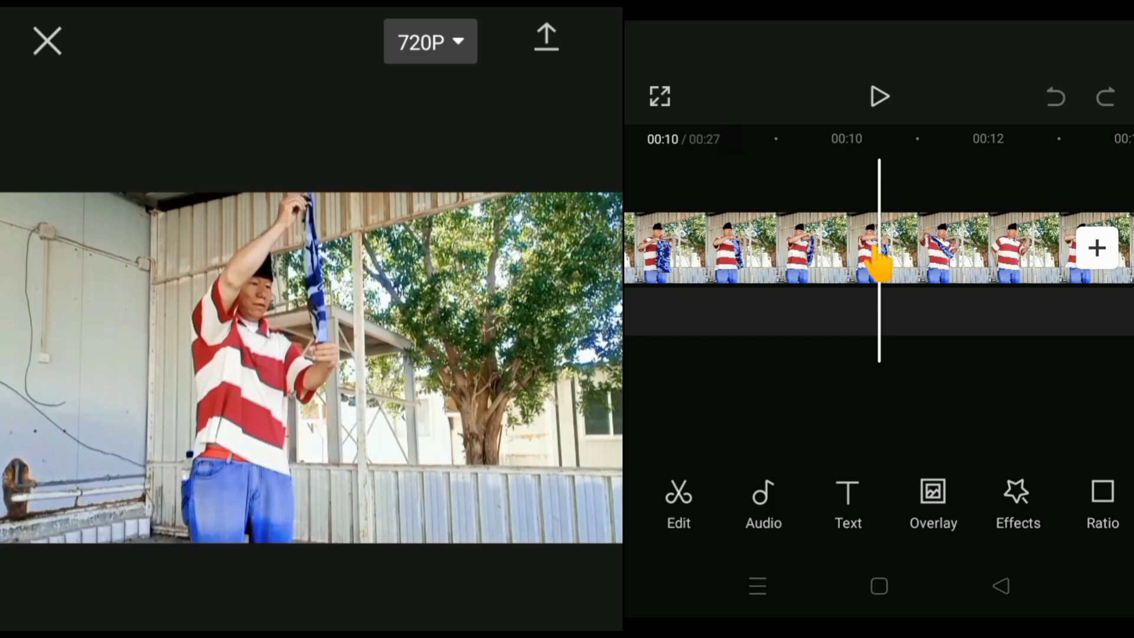
left_click(878, 263)
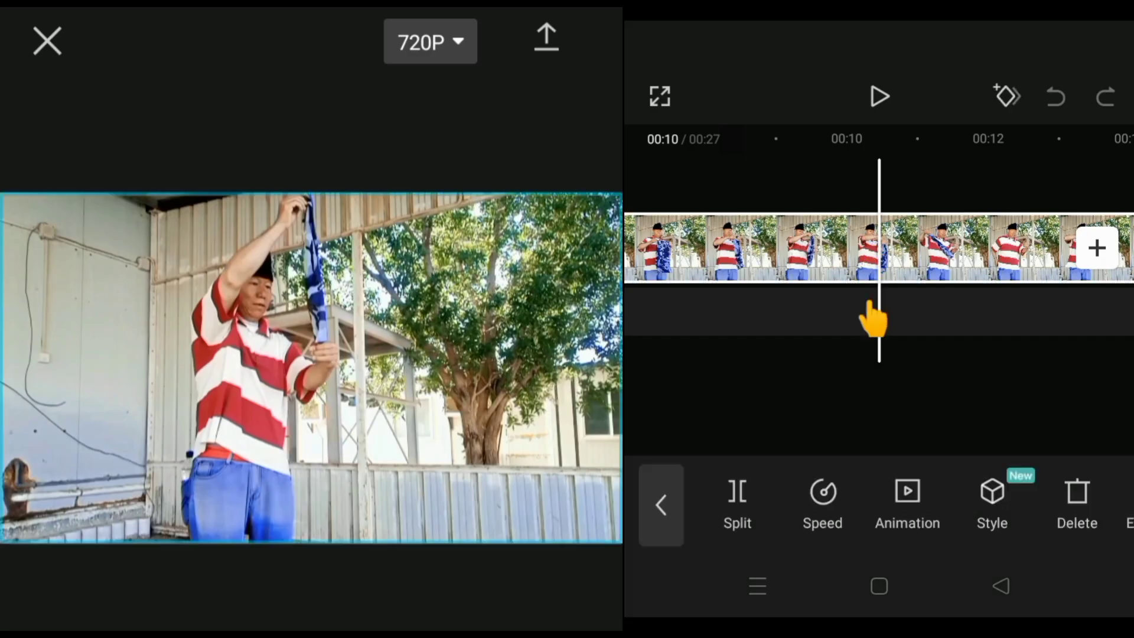
left_click(738, 503)
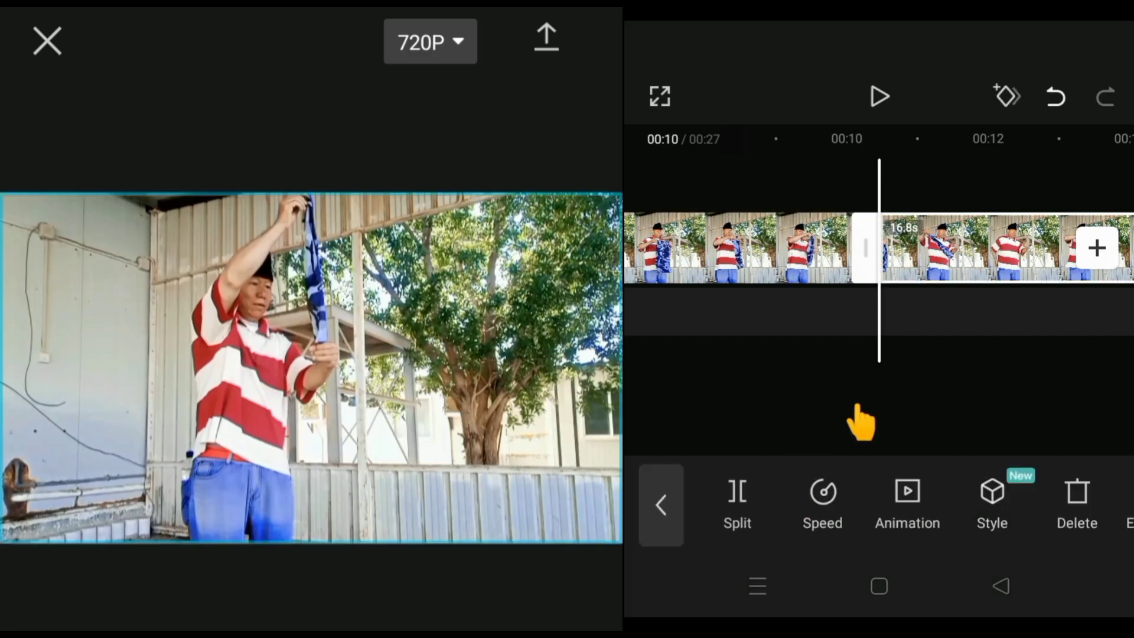
Play and scrub around the new cut, stopping near 00:14 to review it.
key("space")
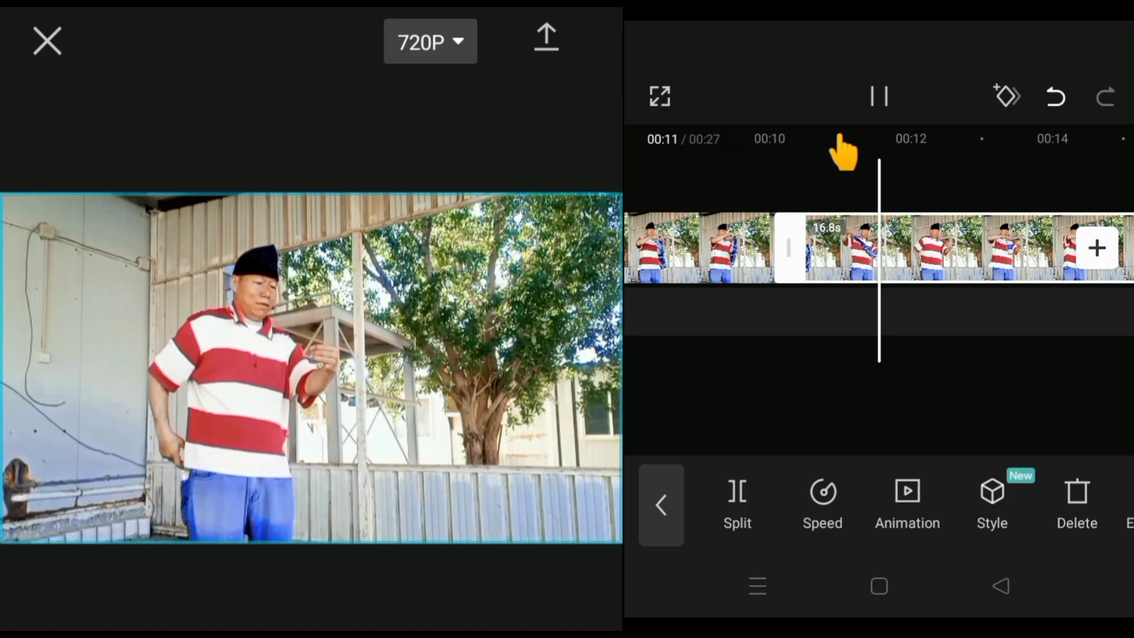
key("space")
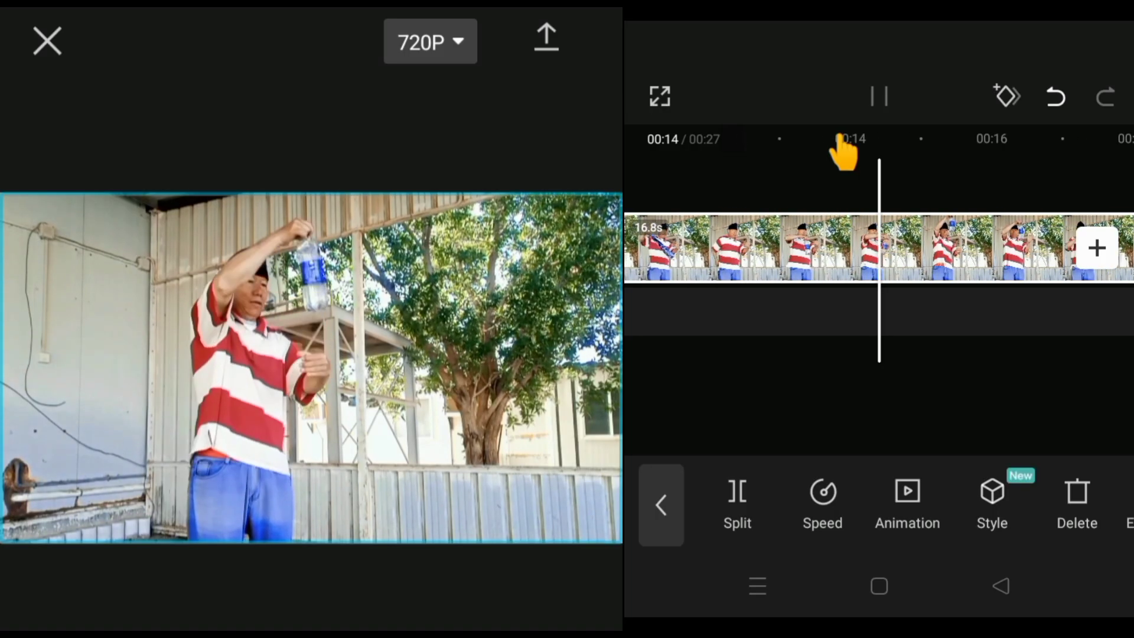
left_click_drag(843, 153, 919, 153)
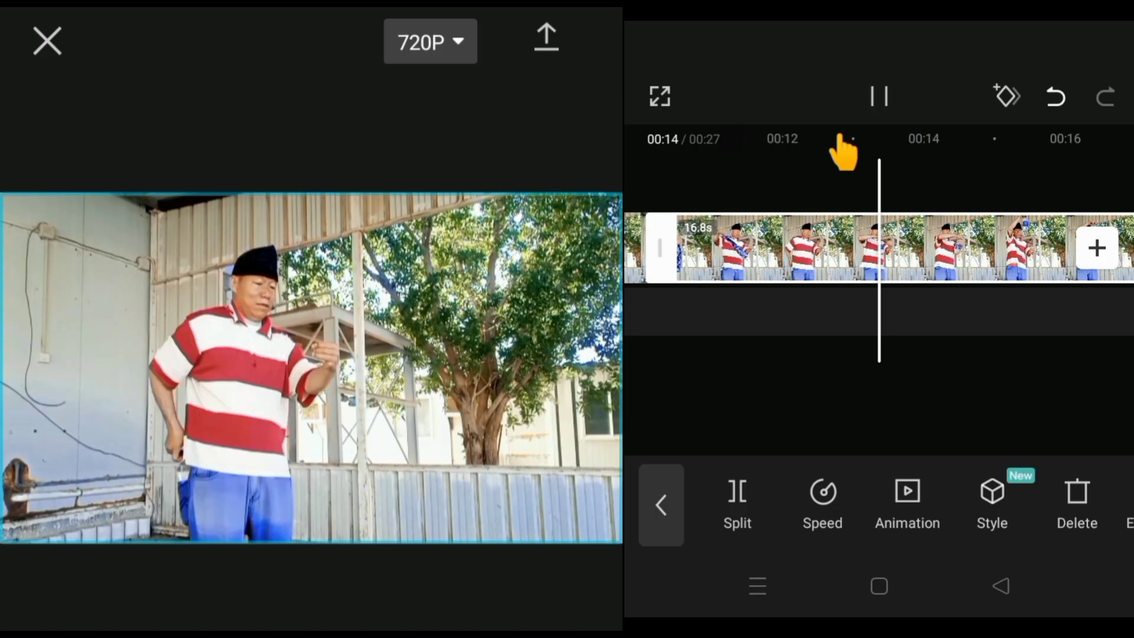
key("space")
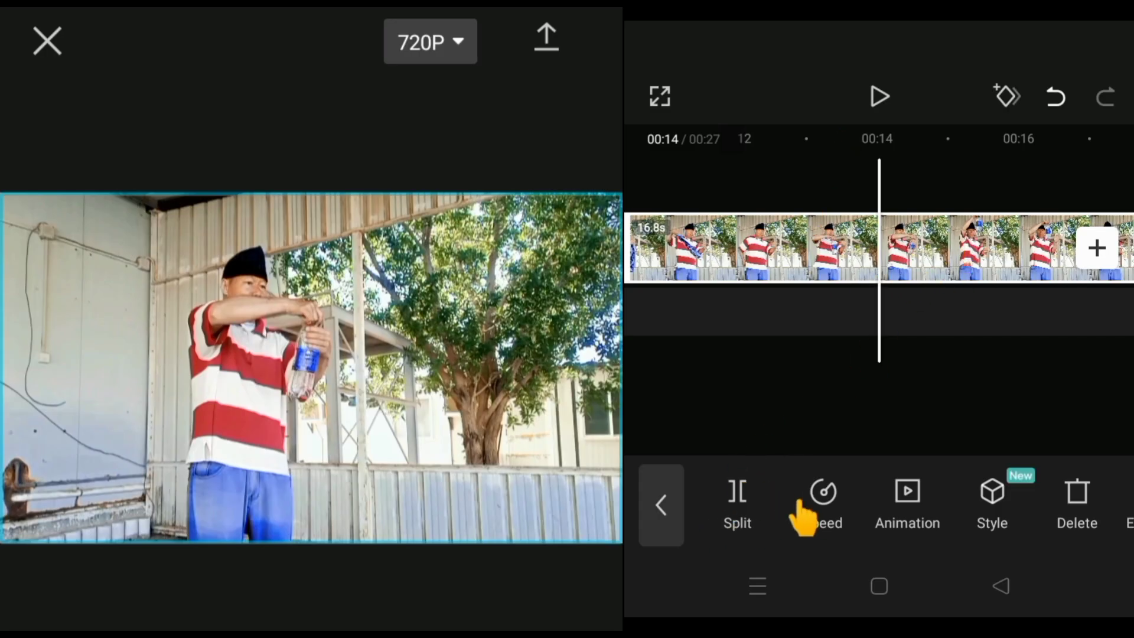
Move the 3.6-second middle piece onto an overlay track at the split.
left_click_drag(753, 152, 966, 152)
left_click(877, 399)
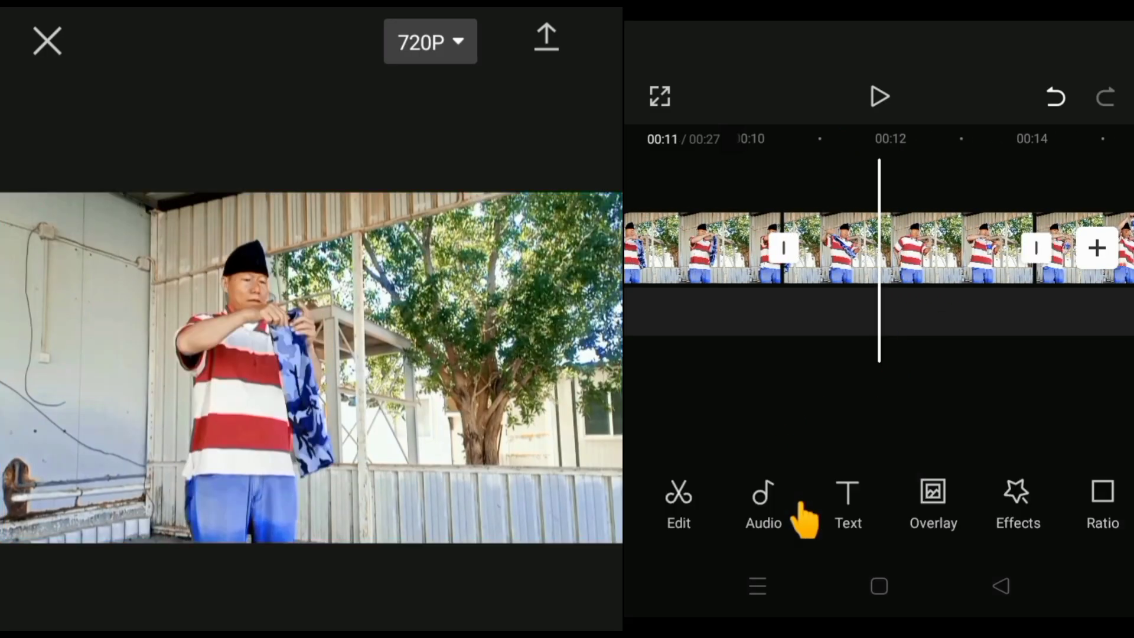
left_click(880, 265)
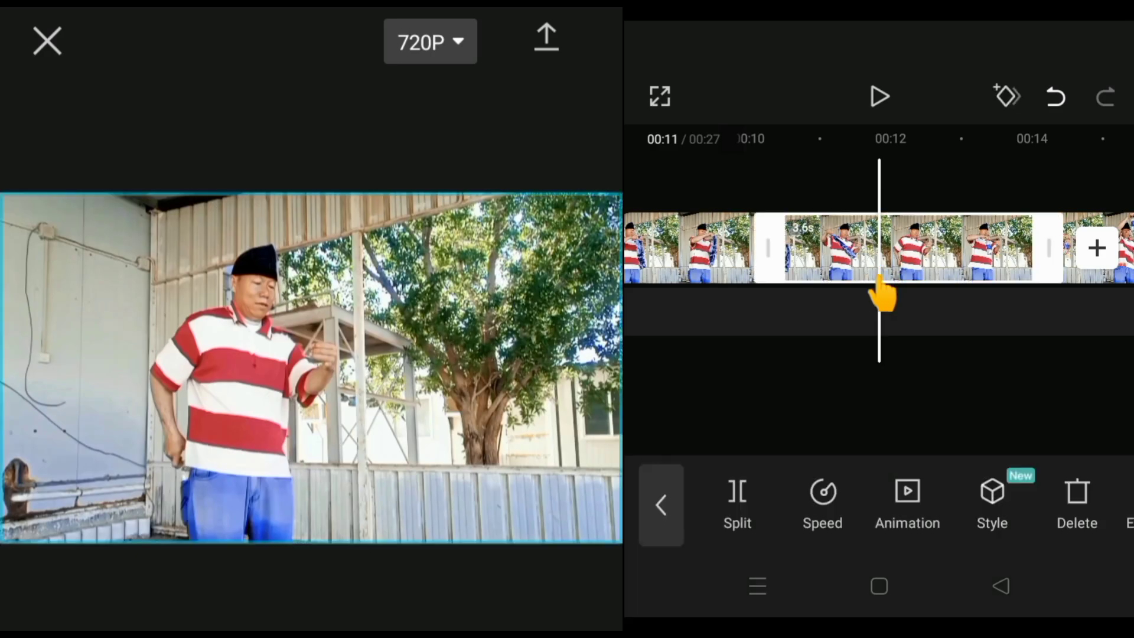
scroll(886, 505, "right", 5)
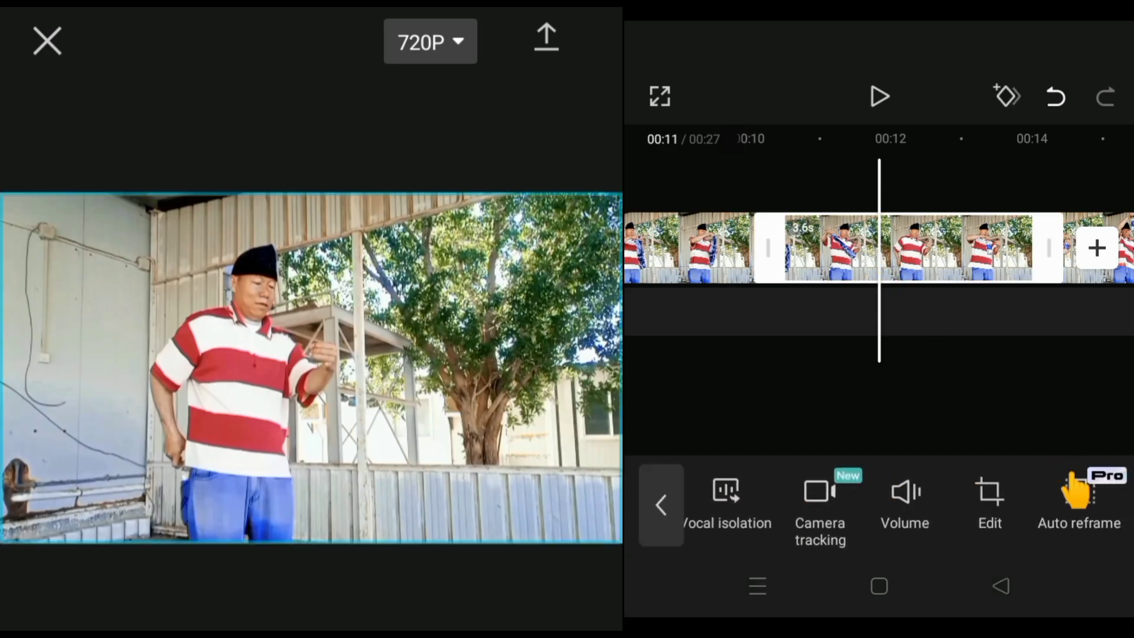
scroll(1076, 491, "right", 3)
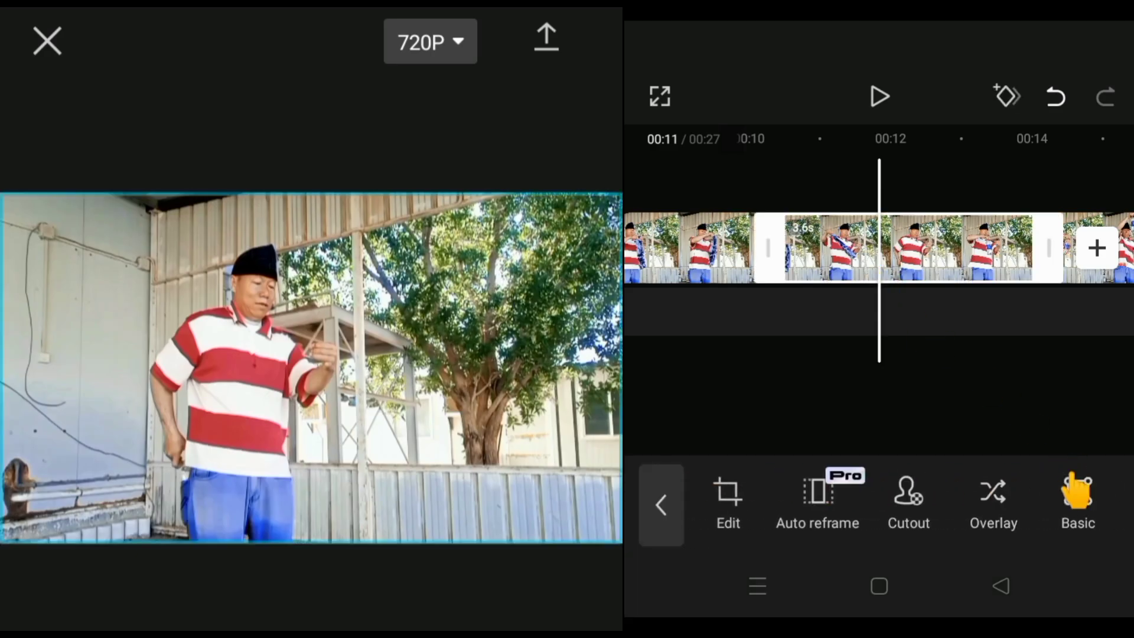
left_click(1027, 530)
left_click(891, 398)
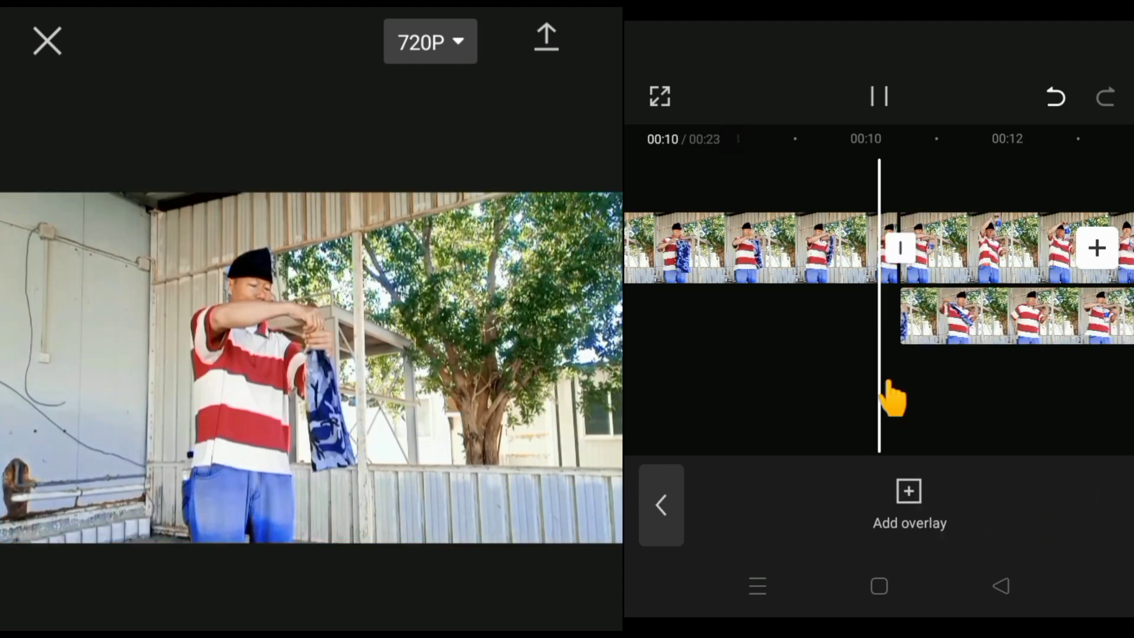
Trim the overlay clip's end to under a second and play back the timing.
left_click(983, 349)
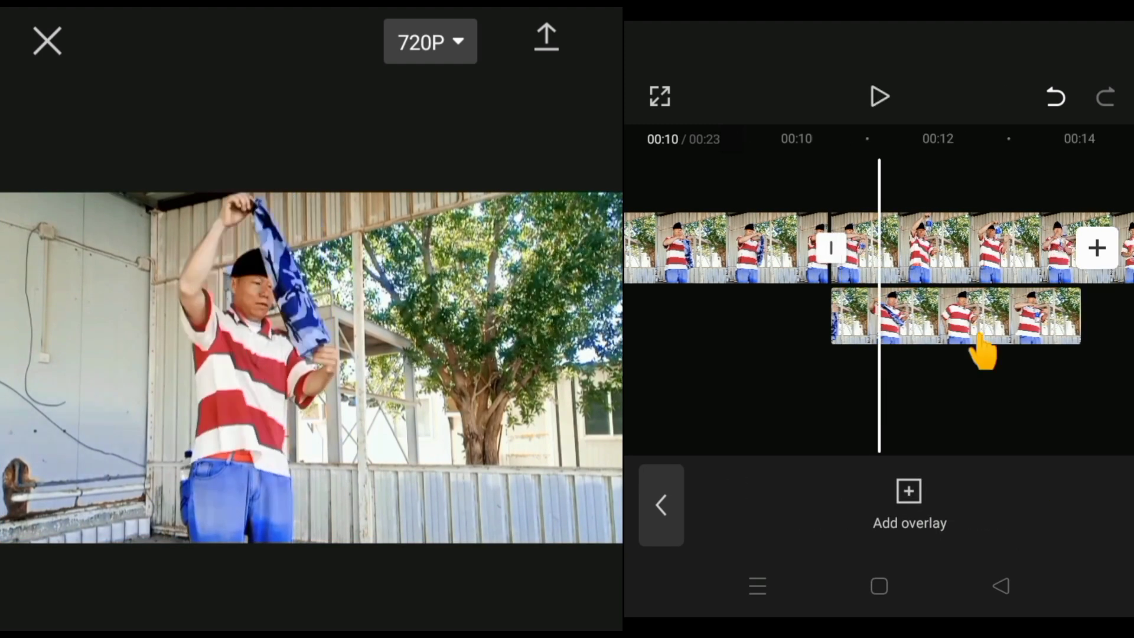
left_click(922, 319)
left_click_drag(1074, 316, 913, 316)
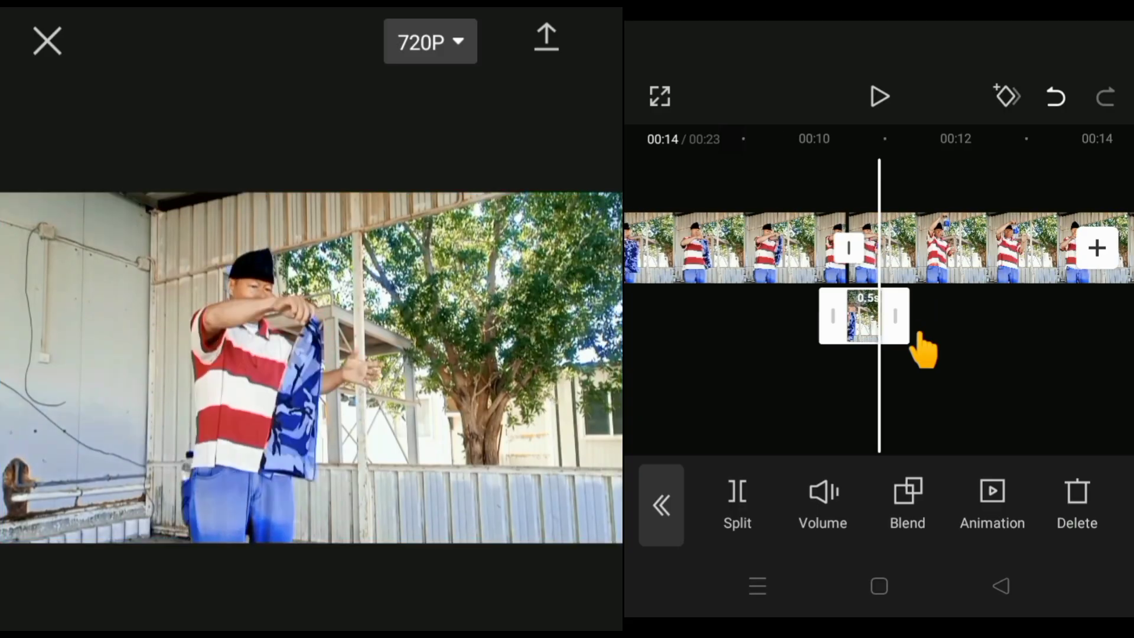
left_click(924, 350)
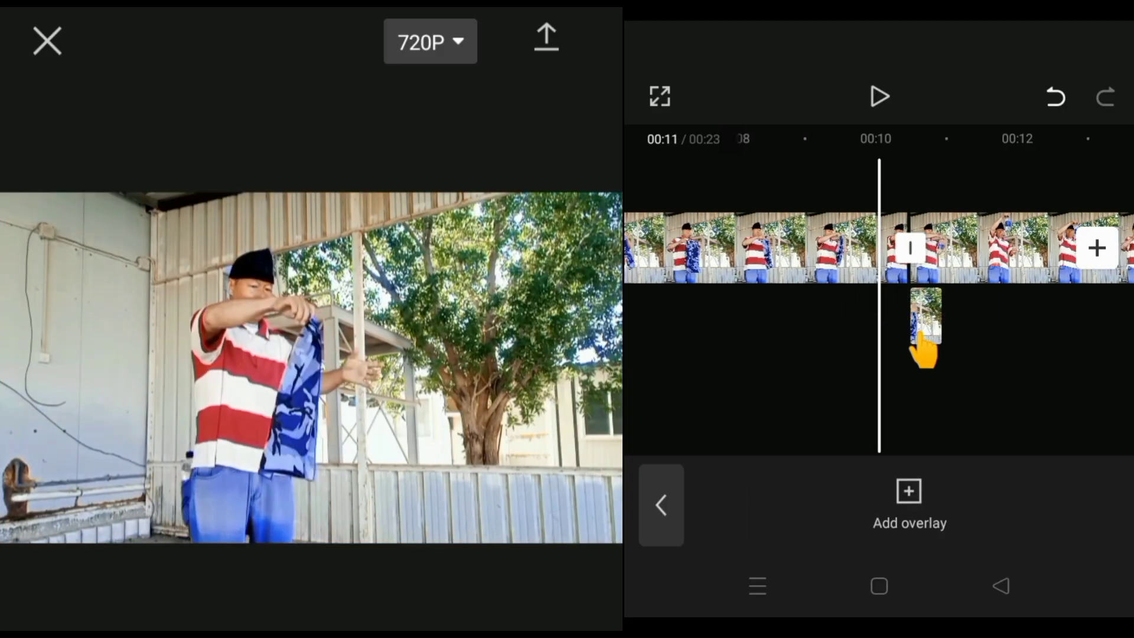
key("space")
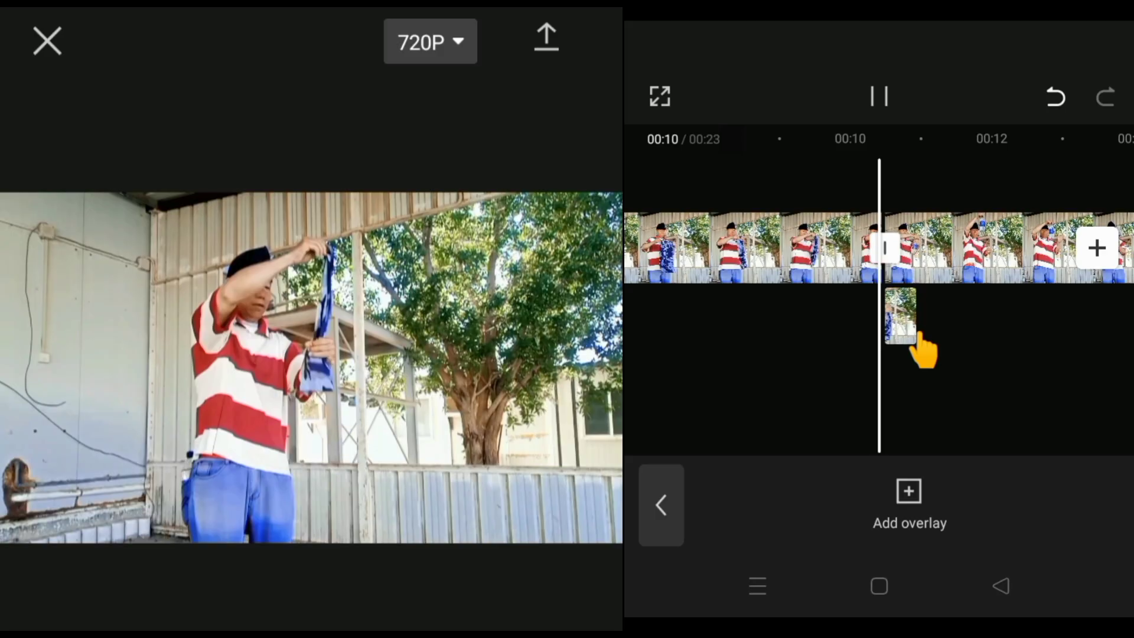
key("space")
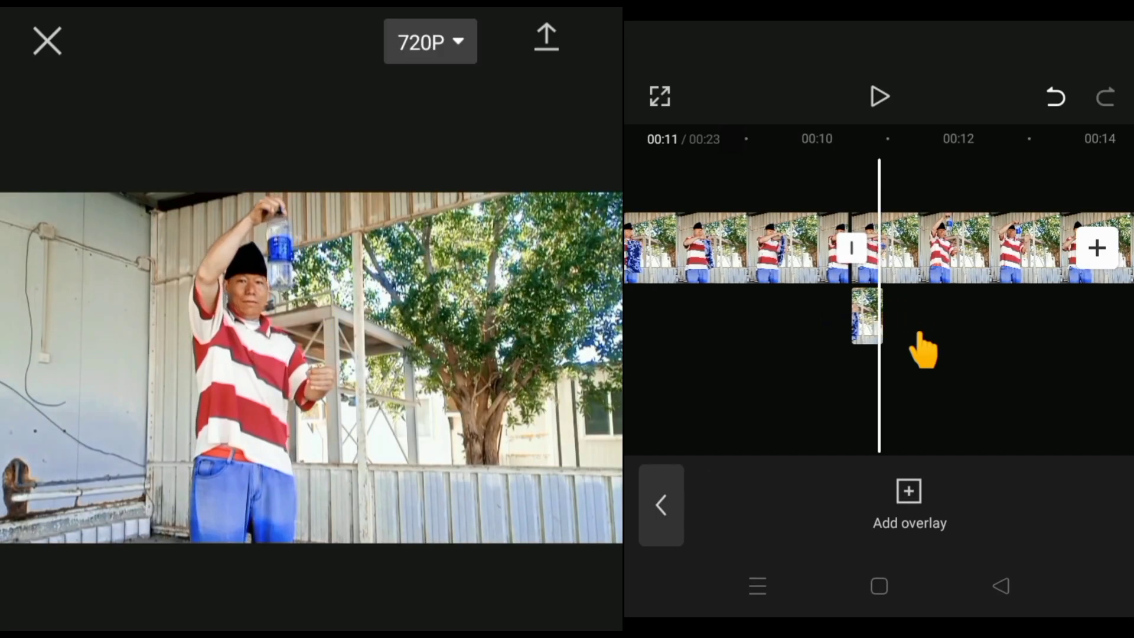
Extend the overlay clip's start to 0.7 seconds and review until the bottle appears.
left_click(923, 350)
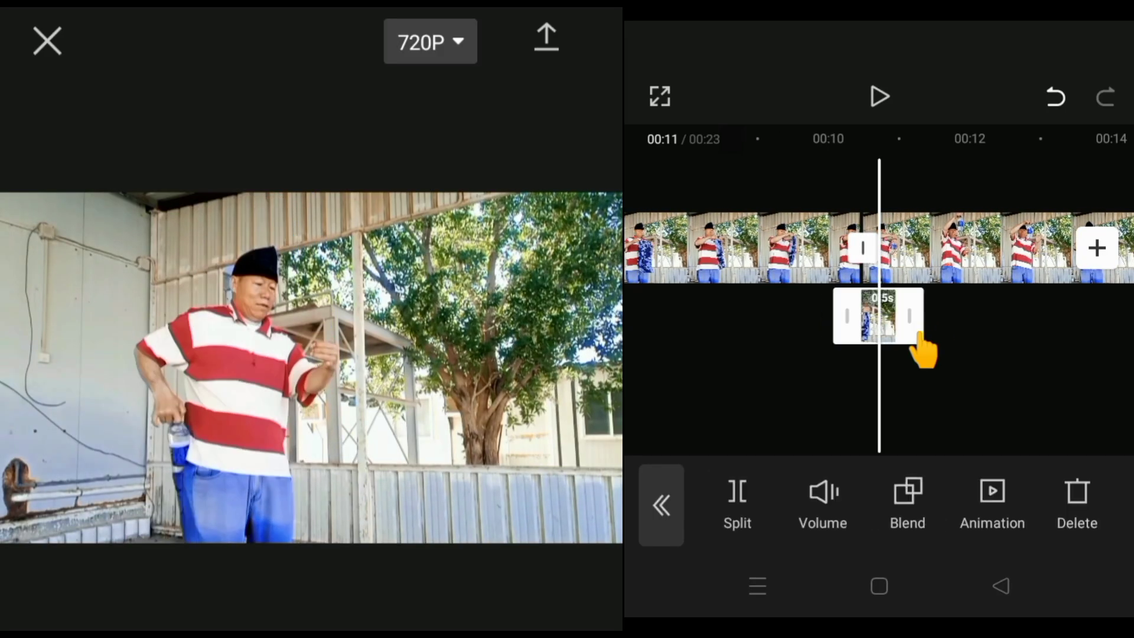
left_click_drag(846, 315, 828, 315)
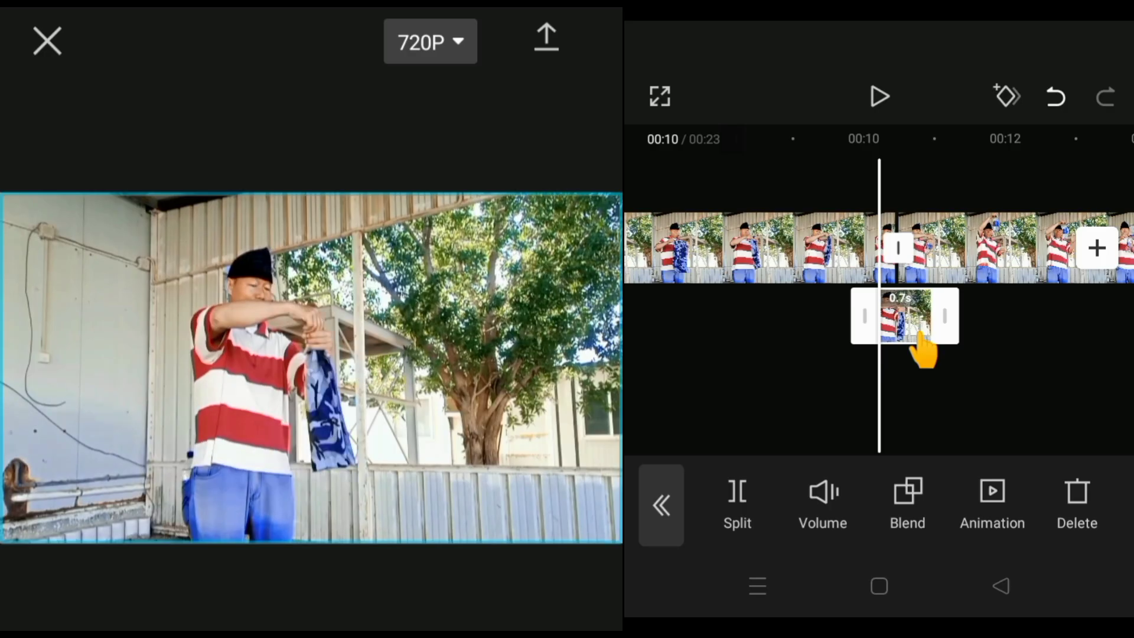
left_click(923, 350)
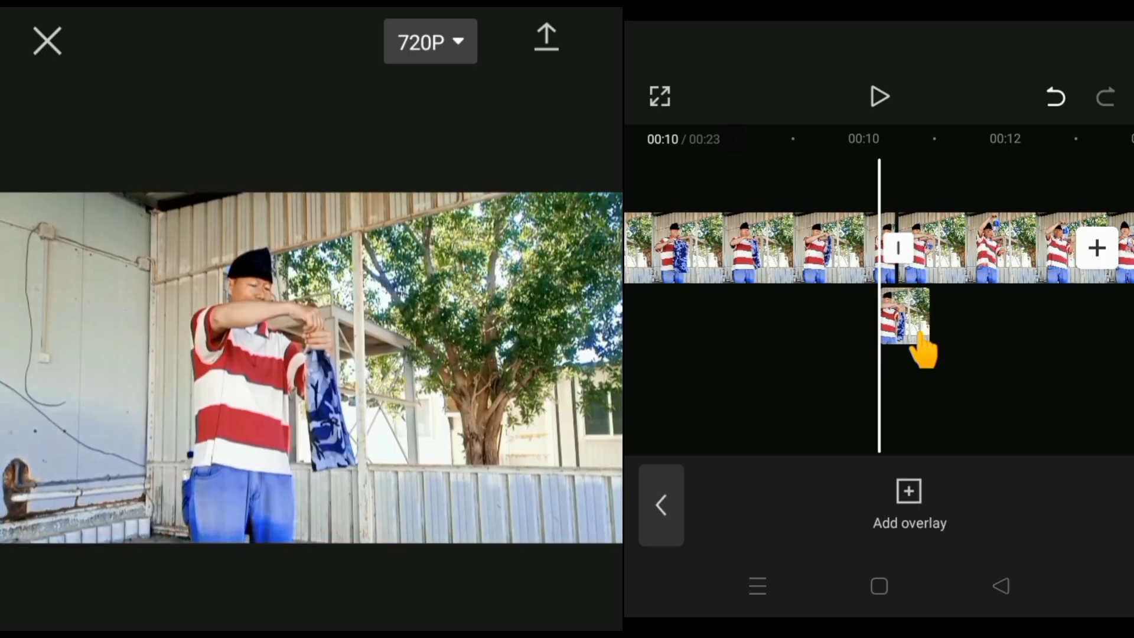
key("space")
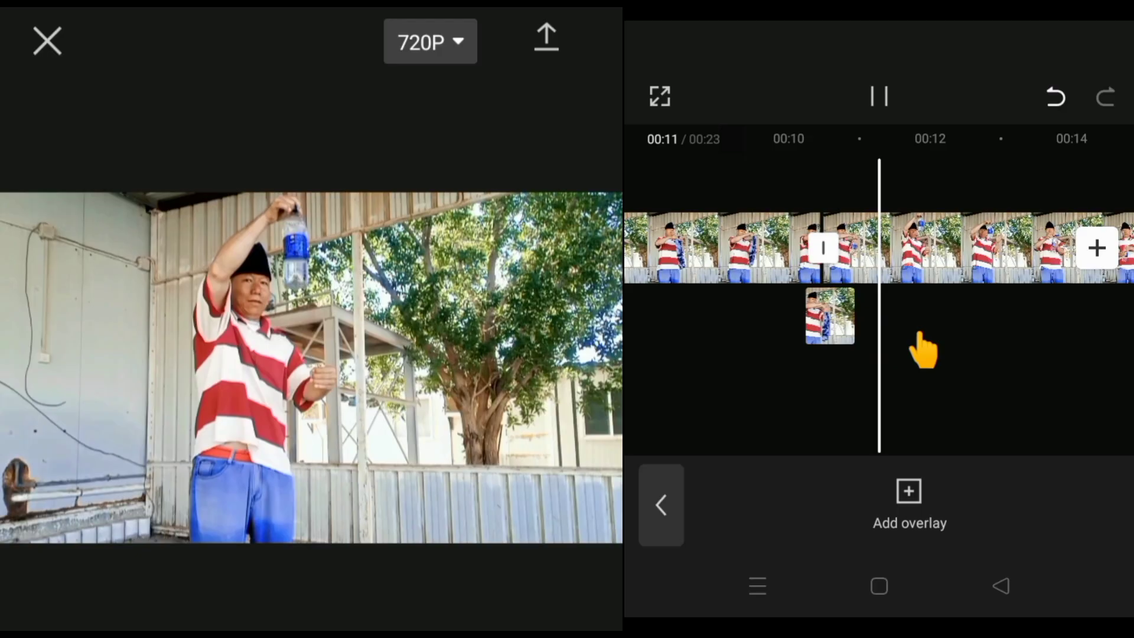
left_click(1012, 336)
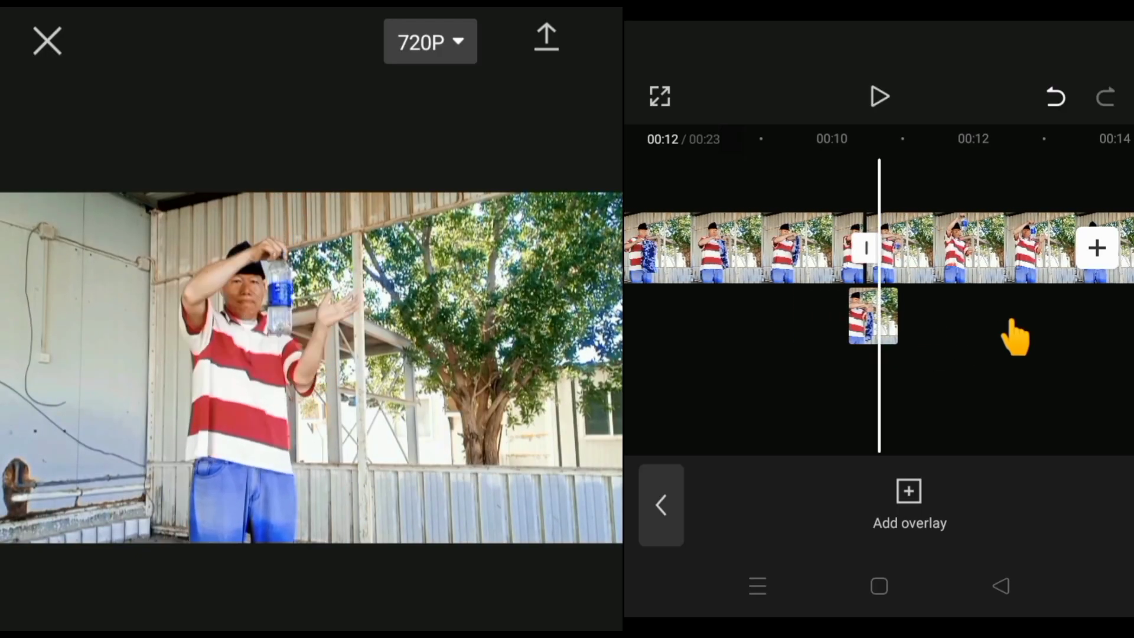
Trim the overlay clip's end slightly shorter, to about 0.4 seconds, near the split.
left_click(858, 344)
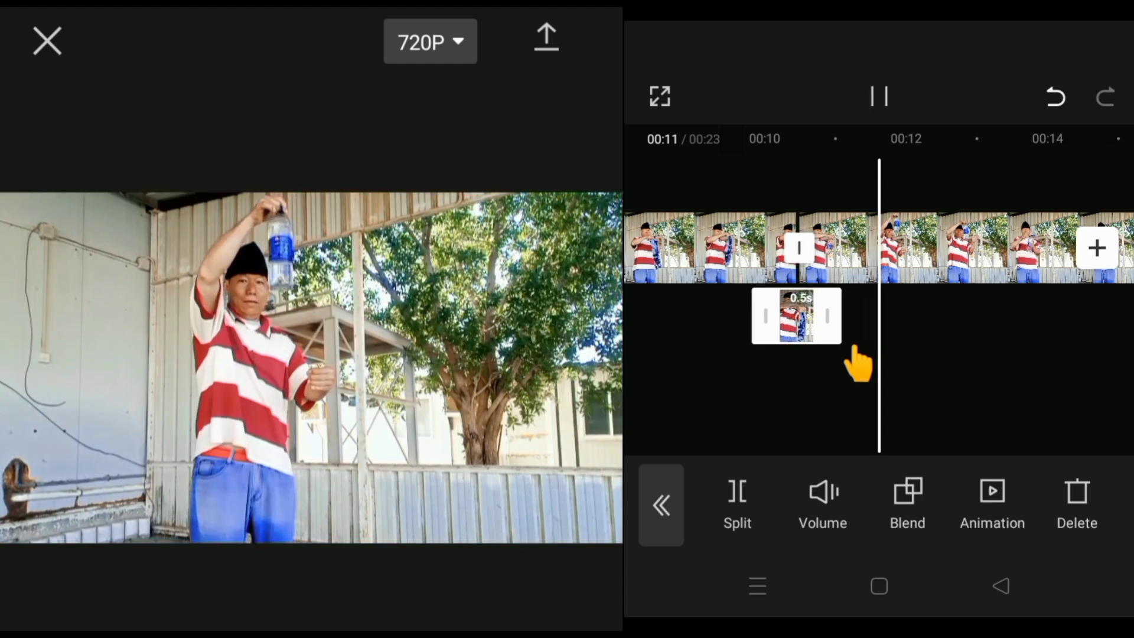
left_click_drag(858, 362, 898, 362)
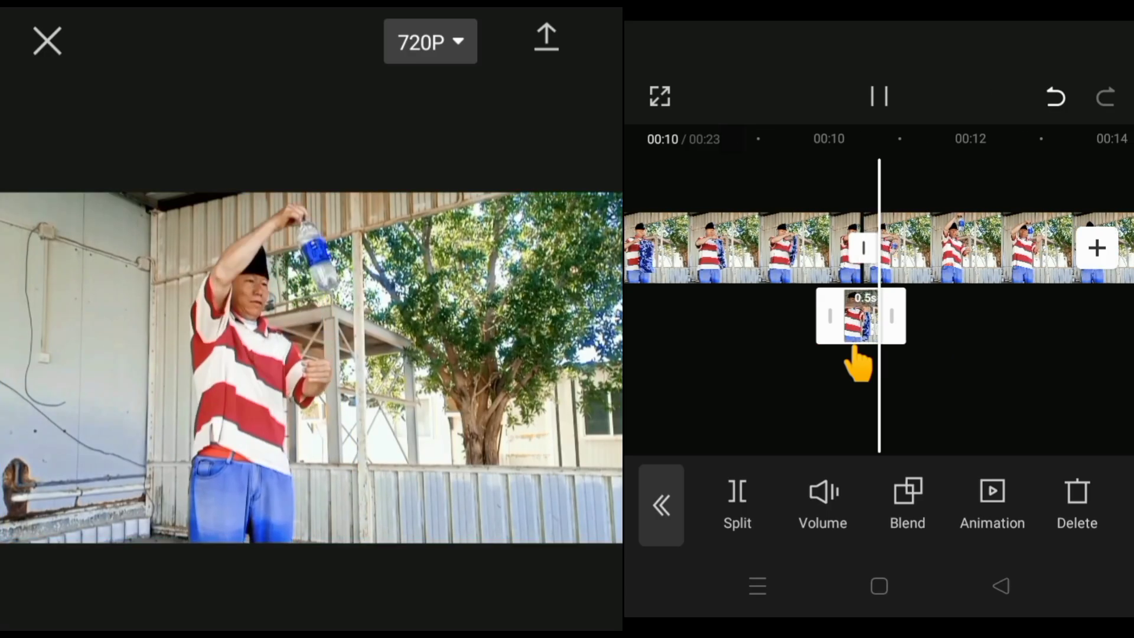
left_click_drag(857, 362, 976, 361)
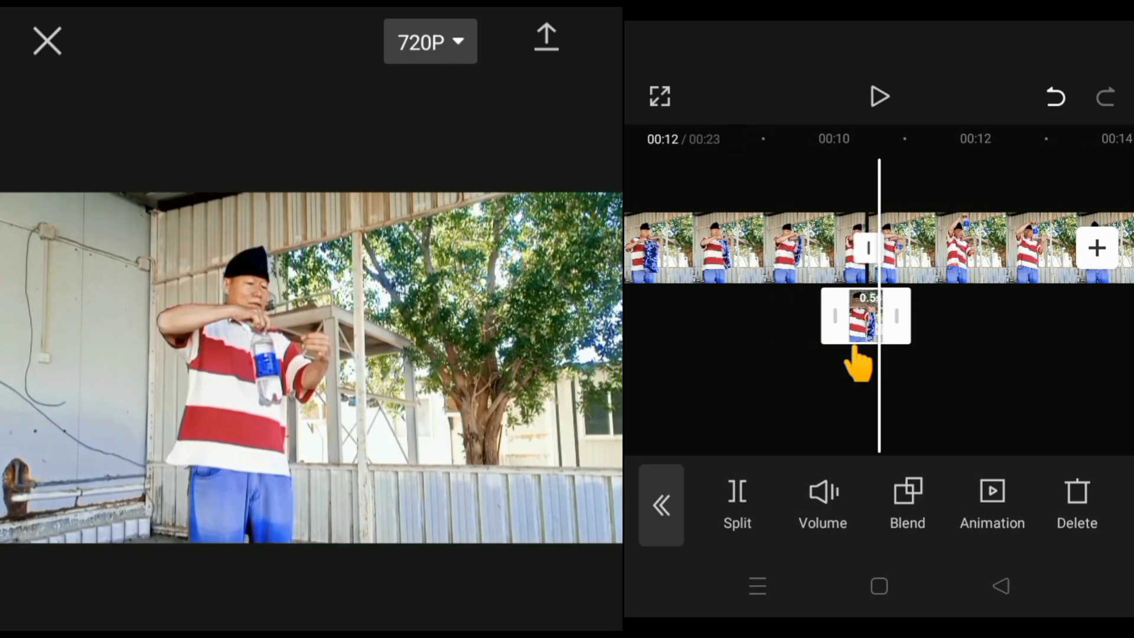
left_click_drag(899, 316, 893, 316)
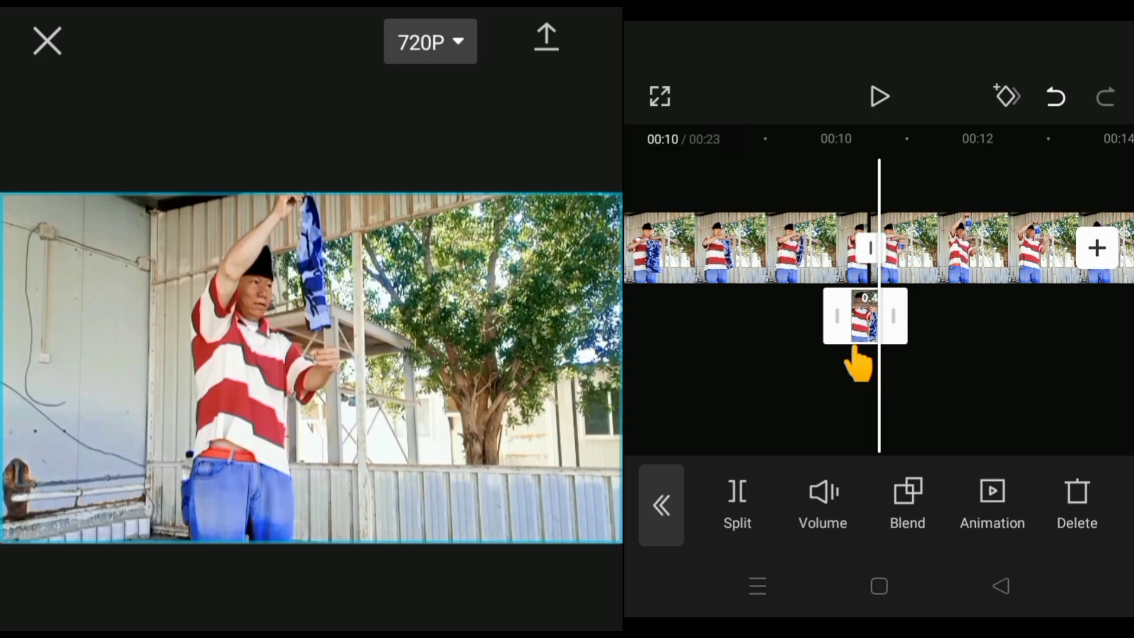
left_click(856, 349)
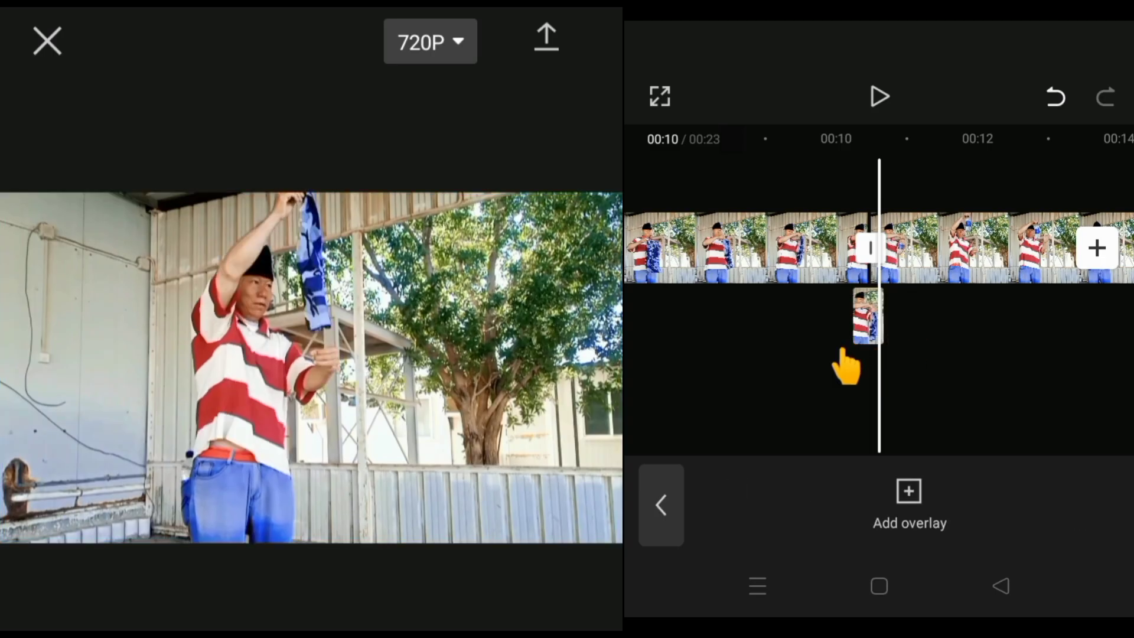
Apply a Rectangle mask to the overlay clip.
left_click(864, 317)
scroll(886, 500, "right", 10)
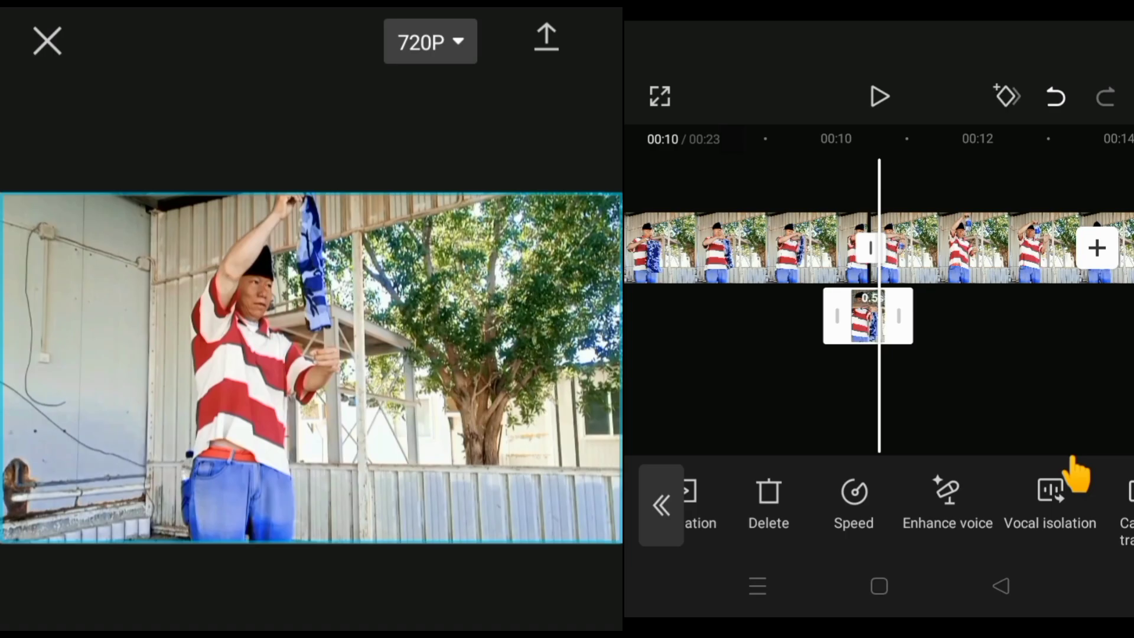
scroll(1077, 474, "right", 5)
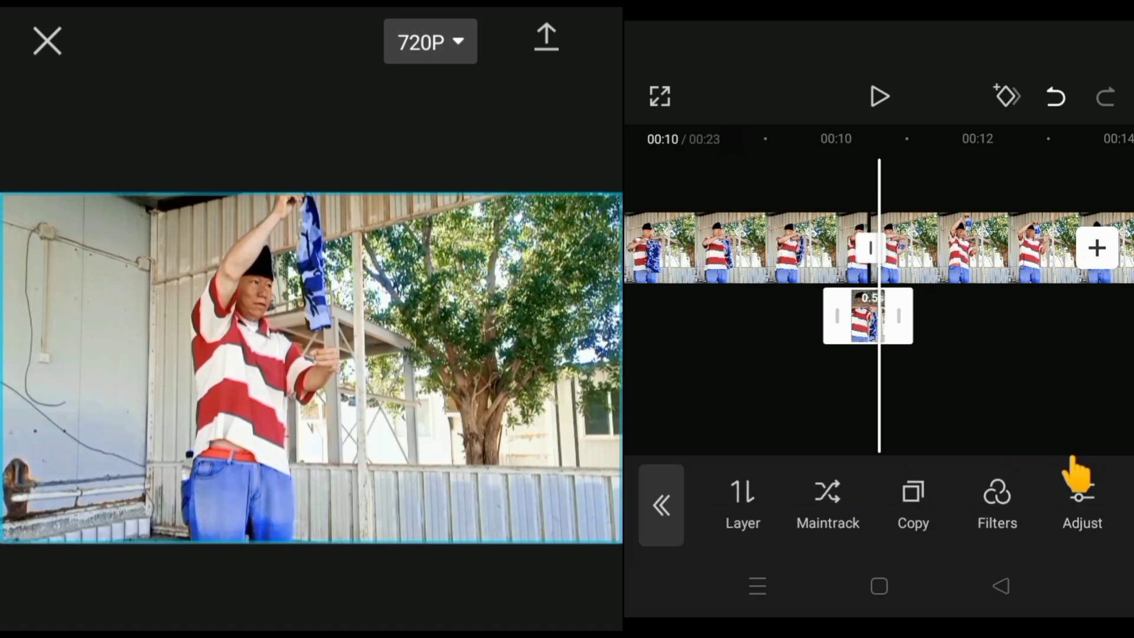
scroll(1076, 473, "right", 5)
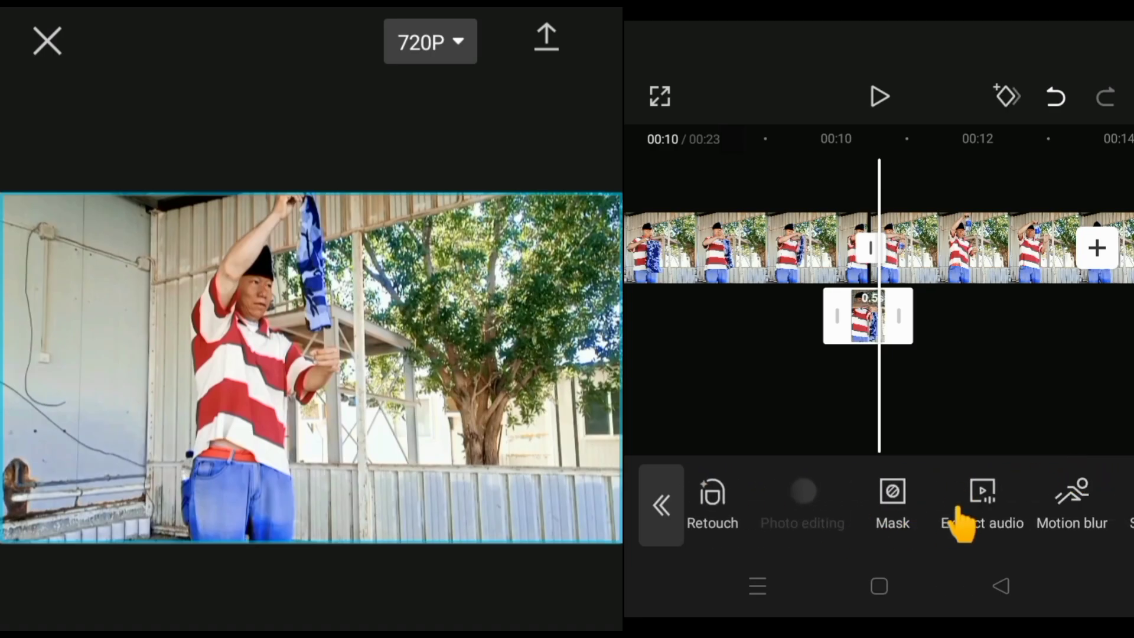
left_click(892, 501)
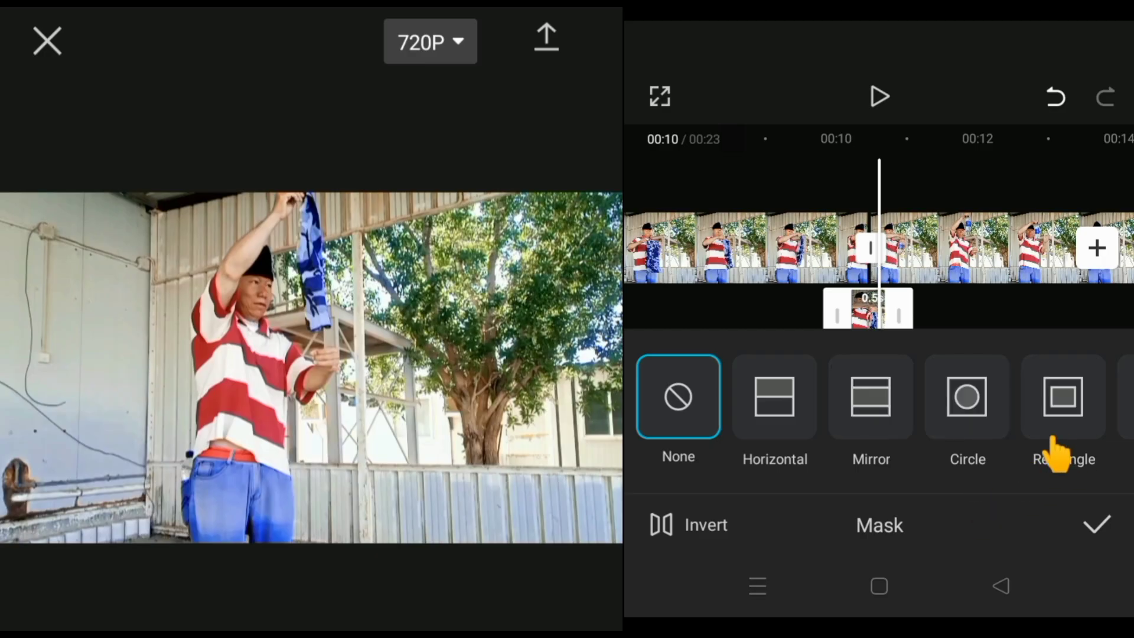
left_click(1063, 399)
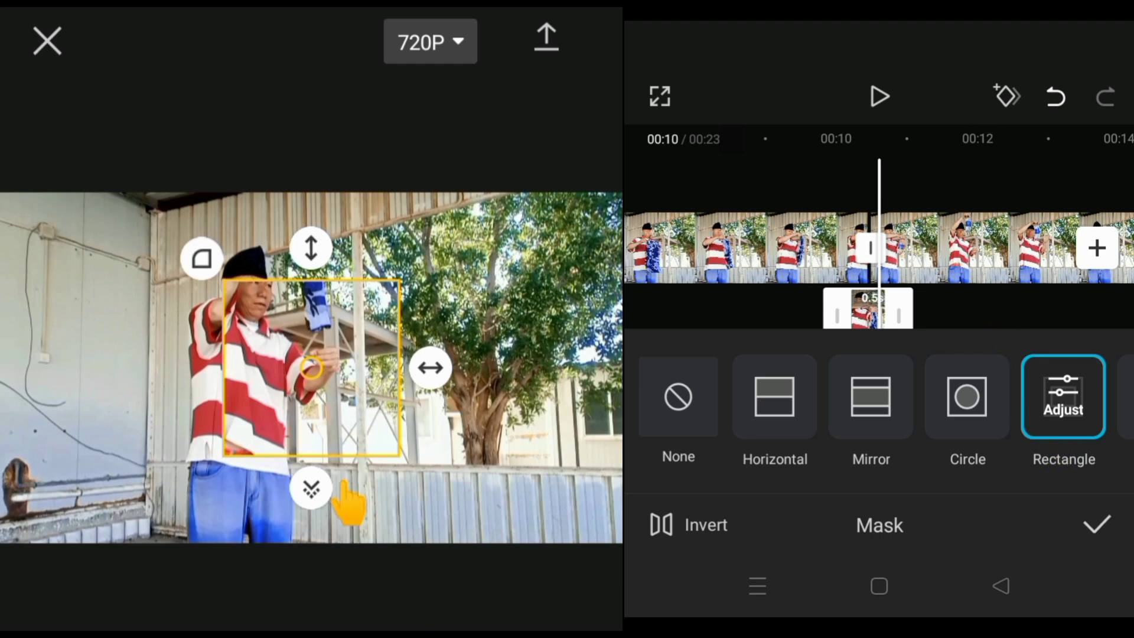
Position and narrow the rectangle mask into a tall strip around the blue cloth.
mouse_move(313, 368)
left_mouse_down()
mouse_move(346, 448)
mouse_move(347, 494)
mouse_move(342, 461)
left_mouse_up()
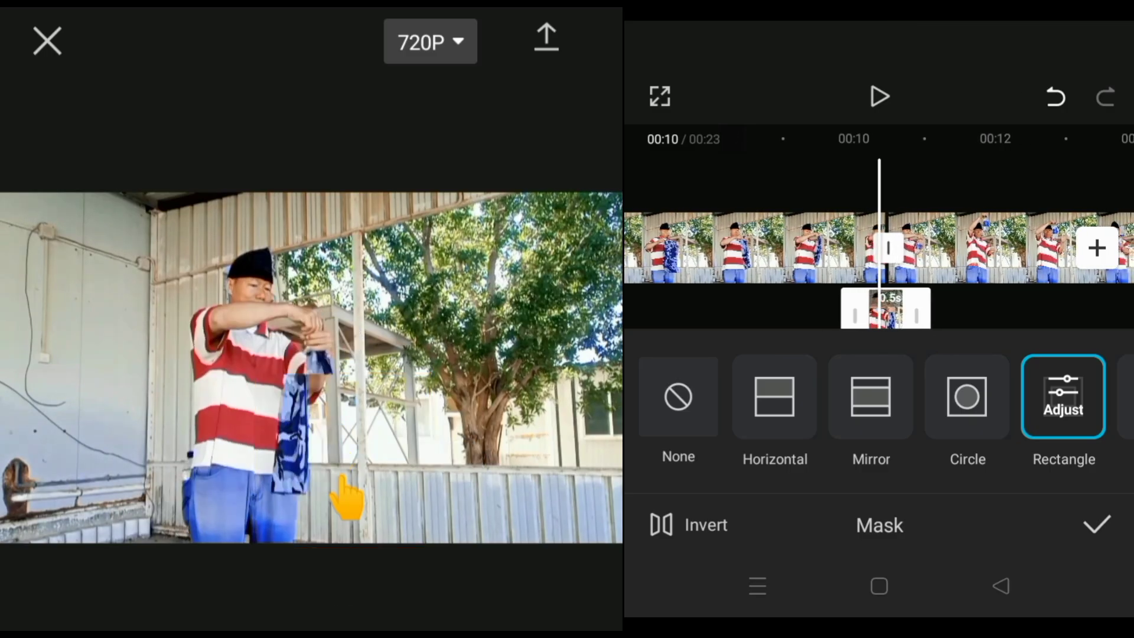
left_click(348, 498)
left_click_drag(348, 499, 356, 481)
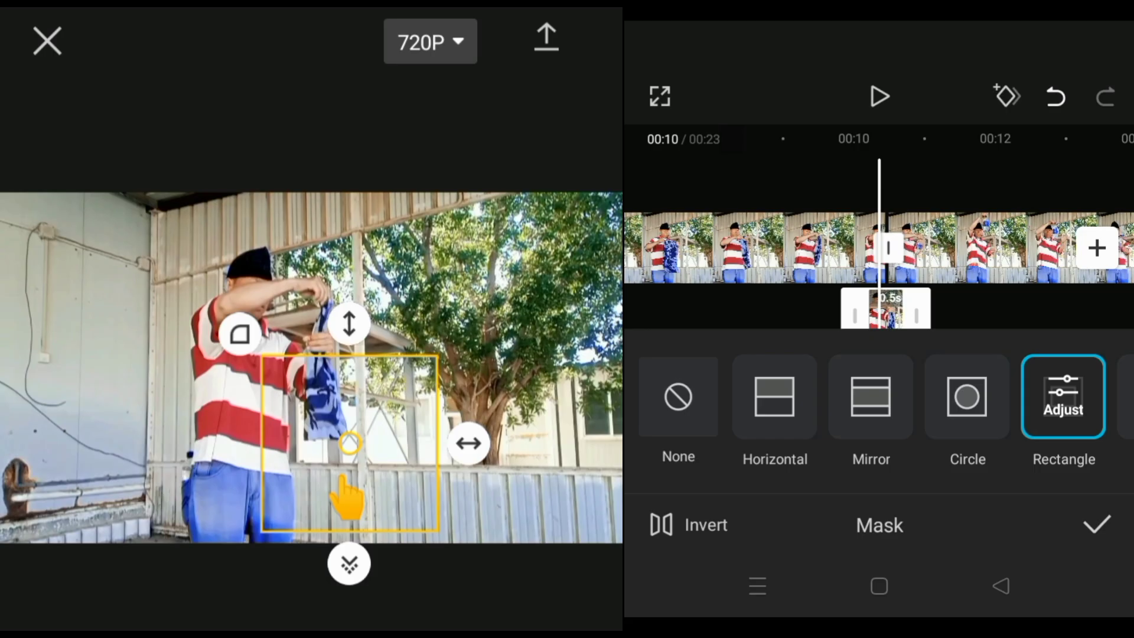
left_click_drag(469, 443, 426, 443)
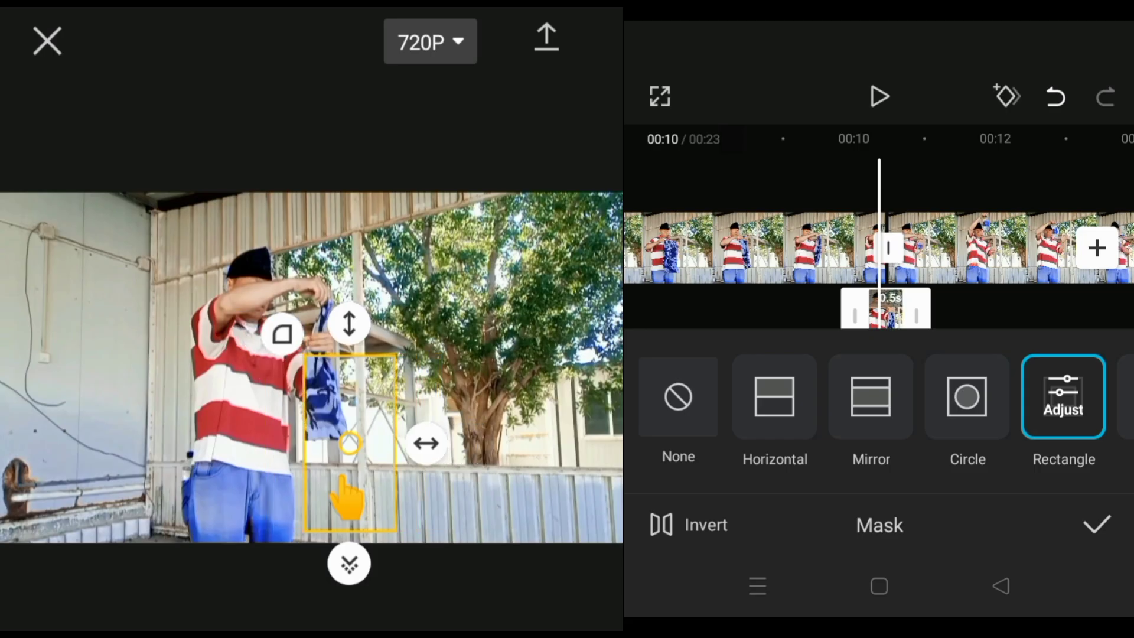
left_click_drag(349, 498, 329, 498)
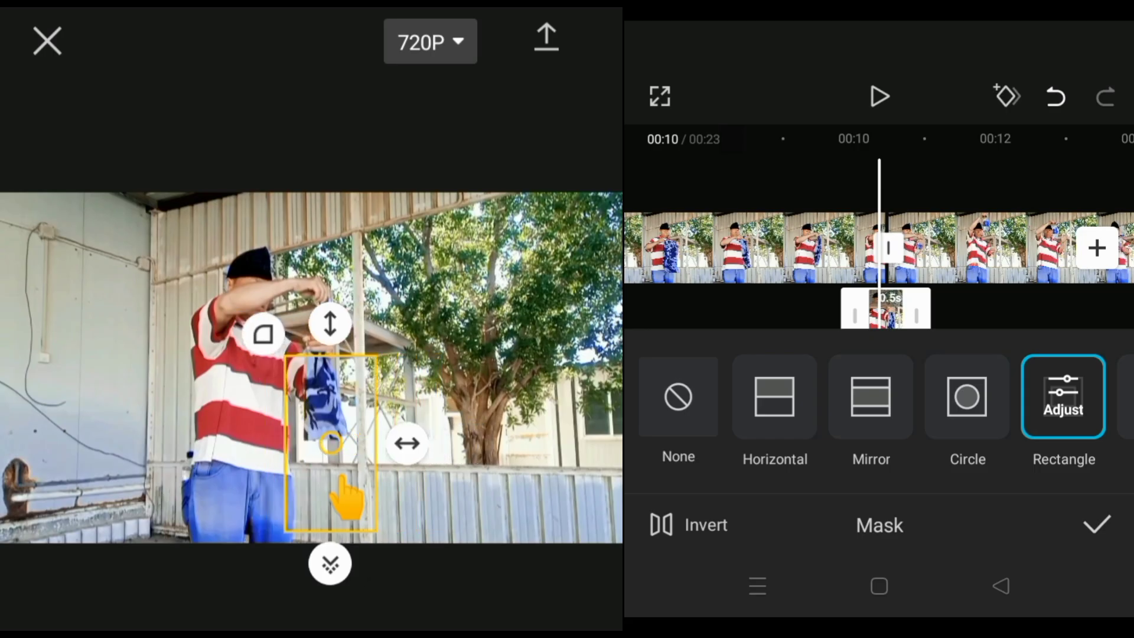
left_click_drag(407, 443, 390, 443)
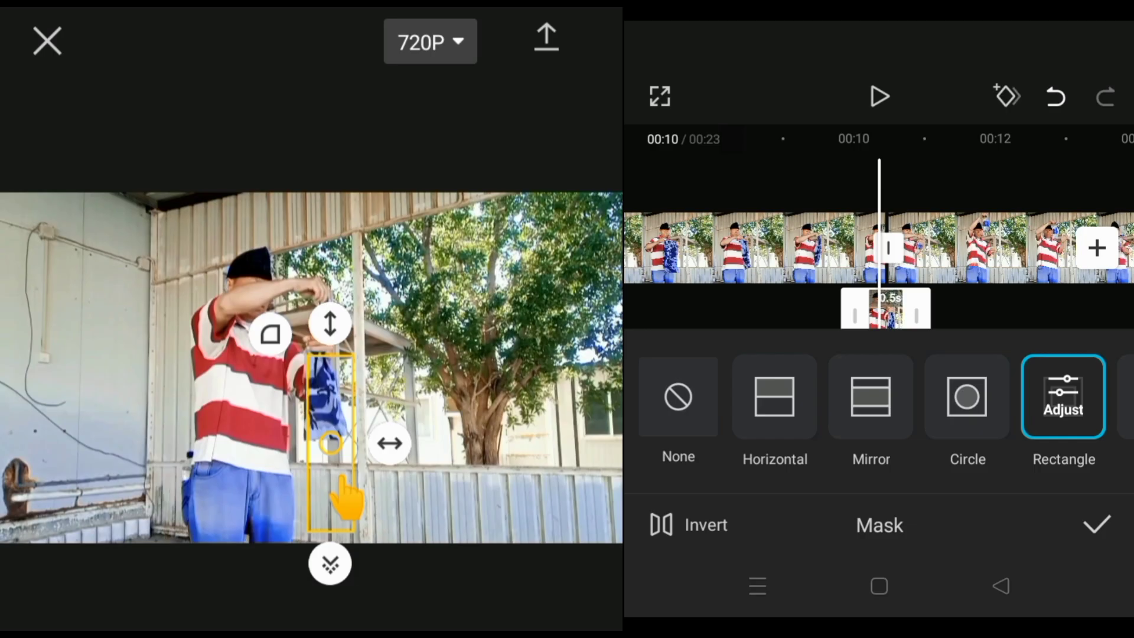
mouse_move(348, 499)
left_mouse_down()
mouse_move(330, 498)
mouse_move(363, 498)
left_mouse_up()
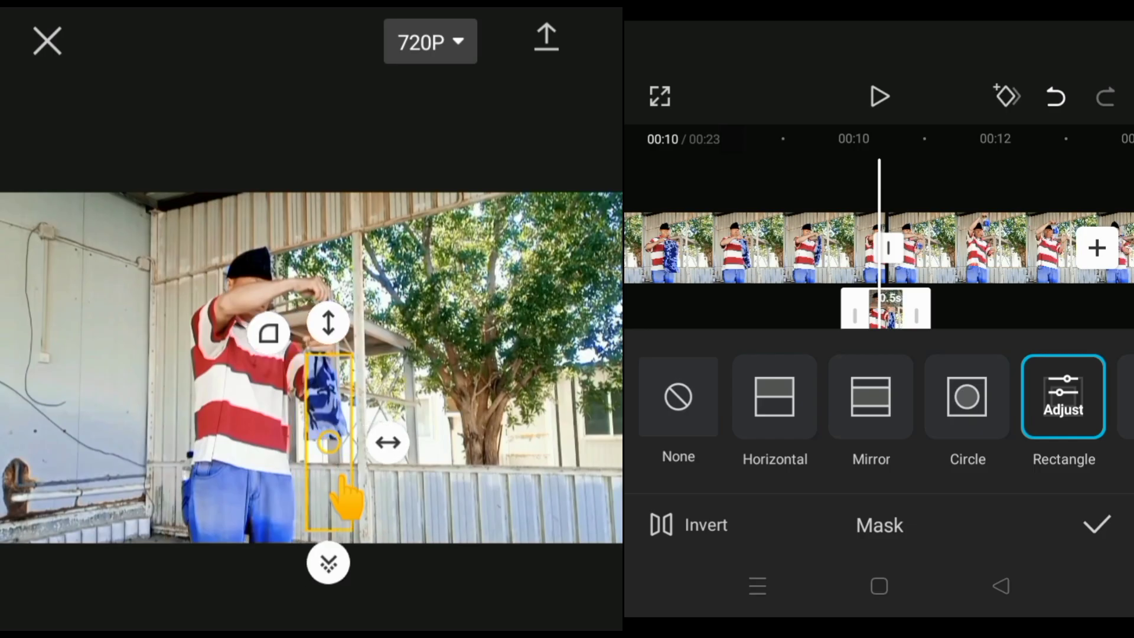
left_click_drag(388, 443, 398, 443)
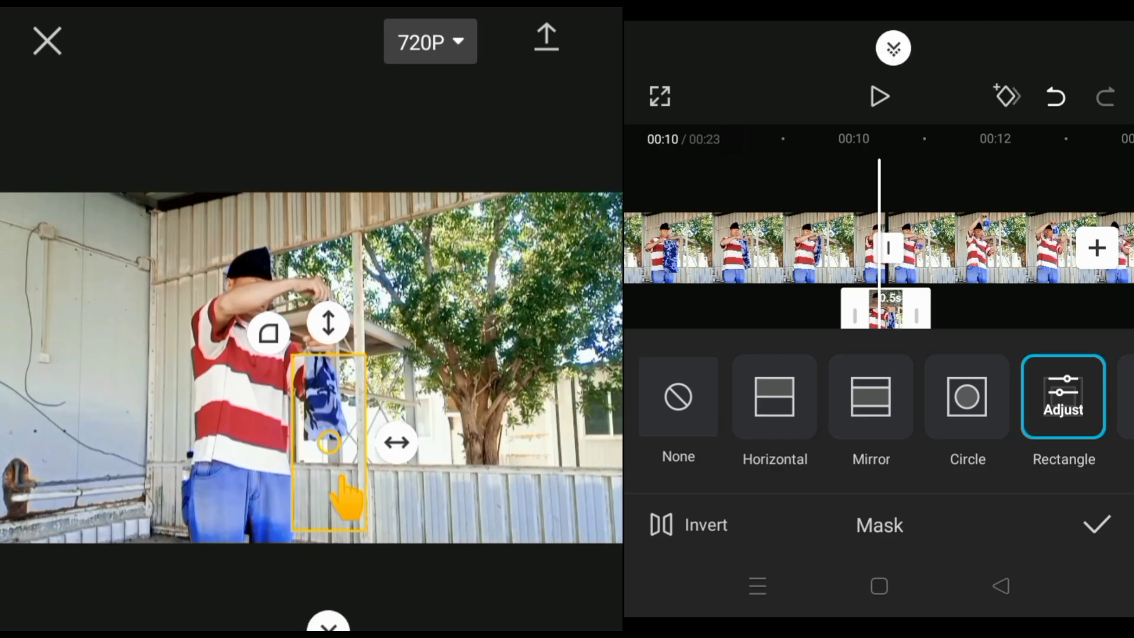
left_click(1096, 525)
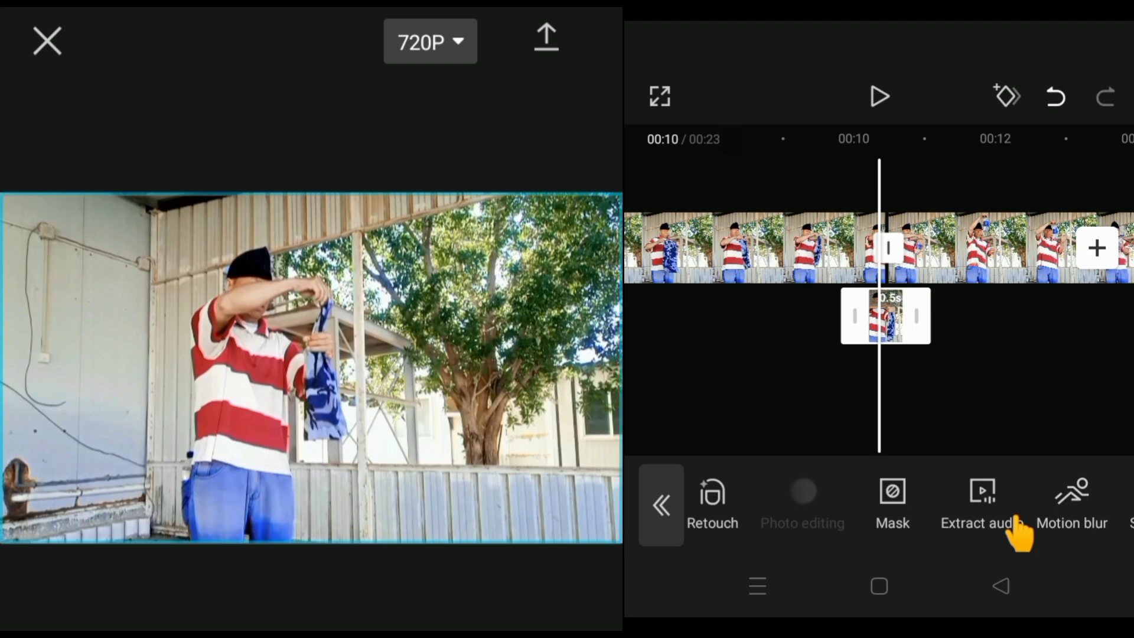
key("space")
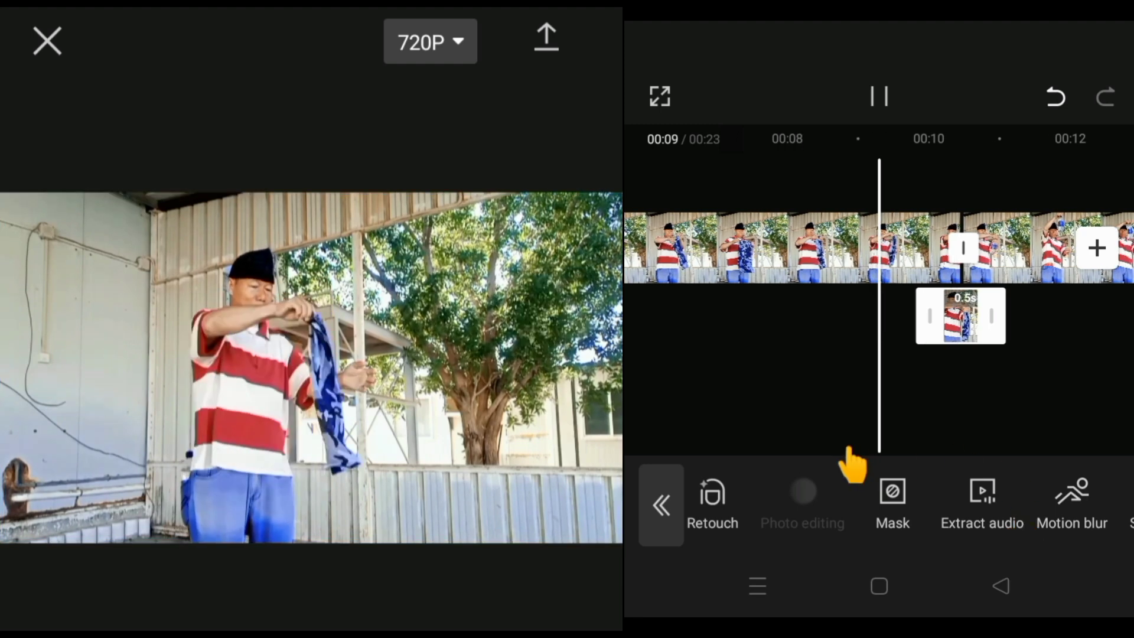
left_click(848, 450)
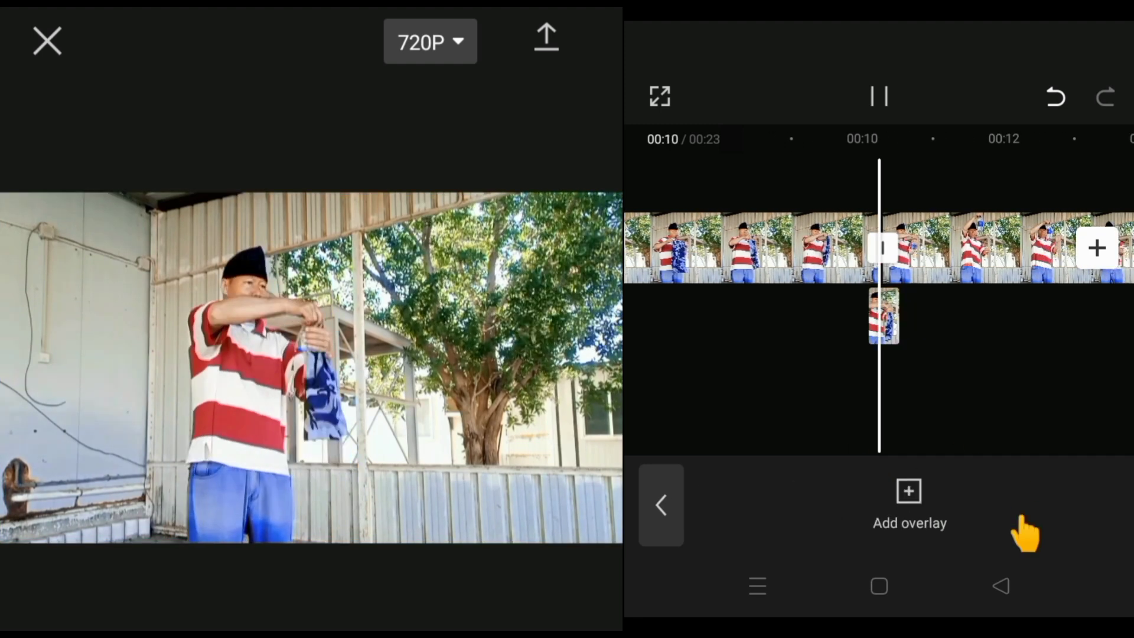
key("space")
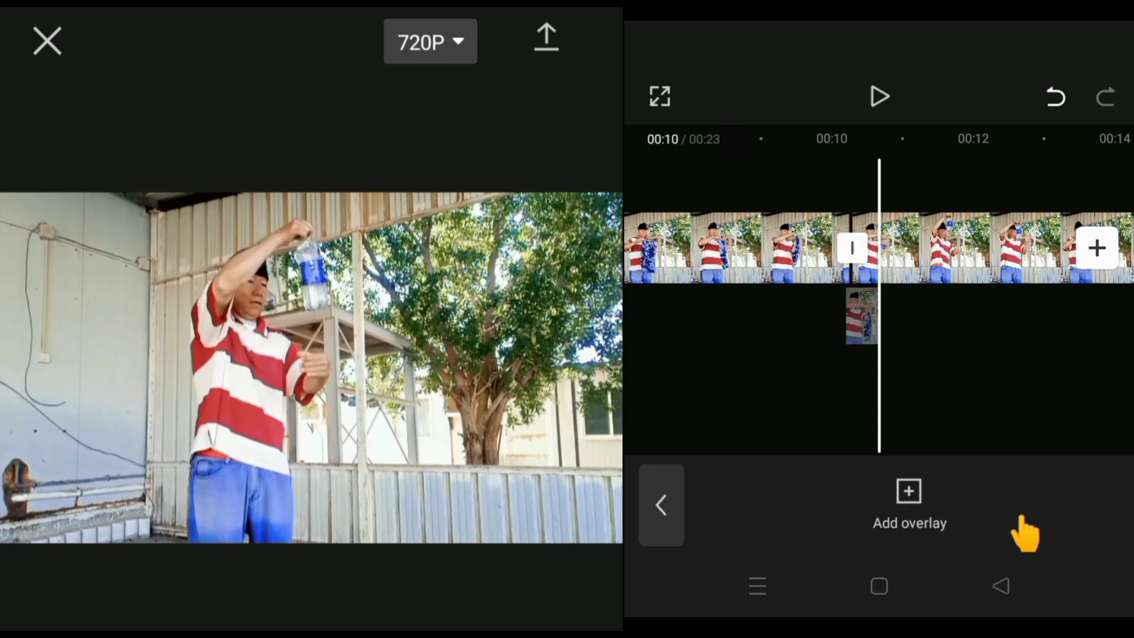
scroll(878, 248, "left", 2)
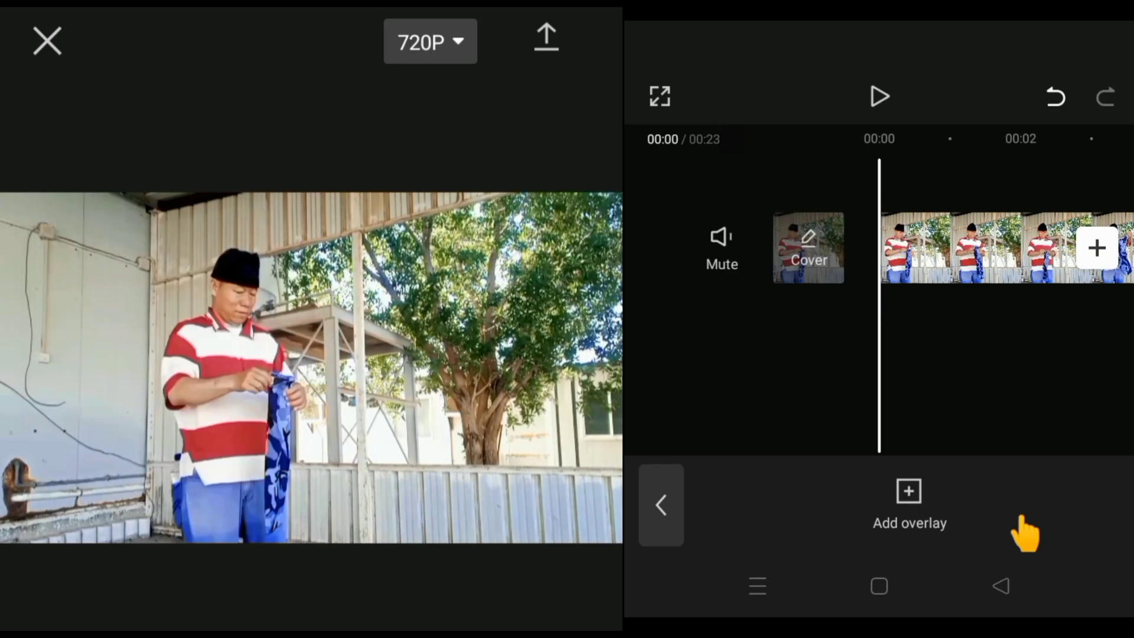
key("space")
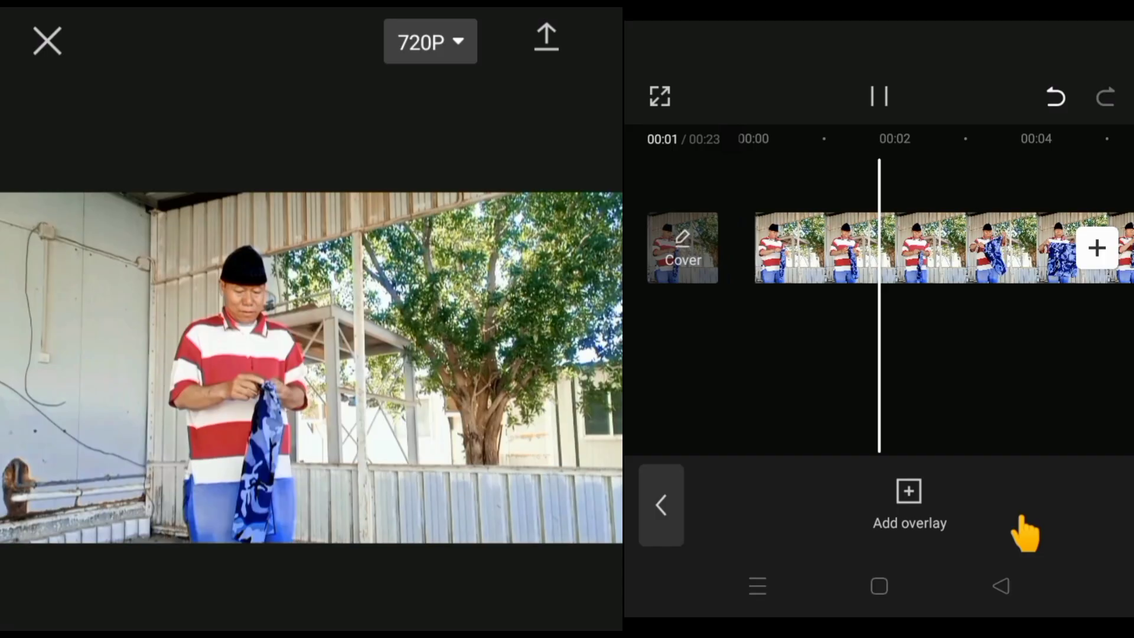